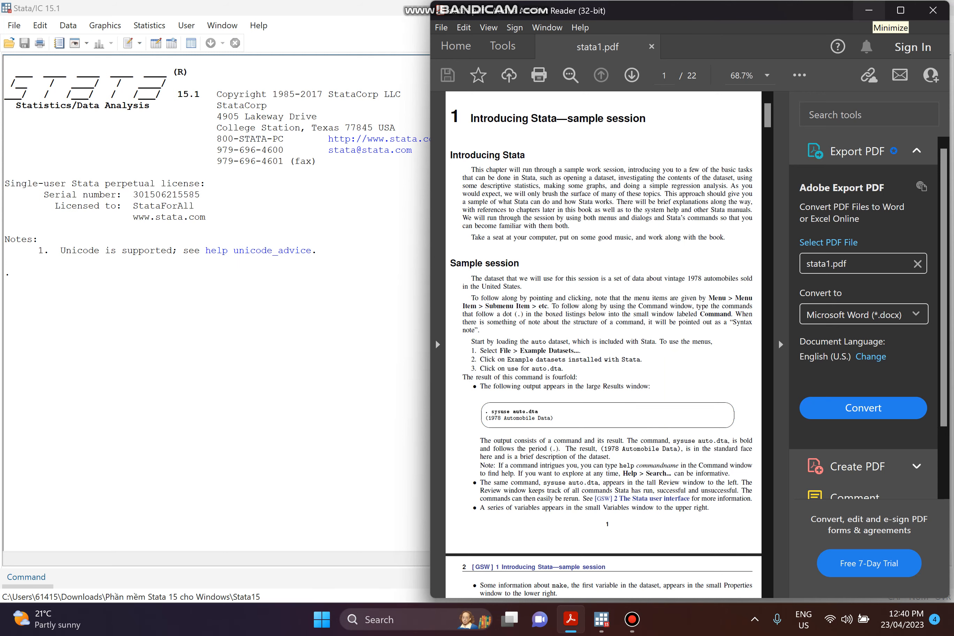
Switch from the PDF to Stata, load the installed example dataset auto.dta, and close the example datasets viewer
{"action": "left_click", "coordinate": [869, 10]}
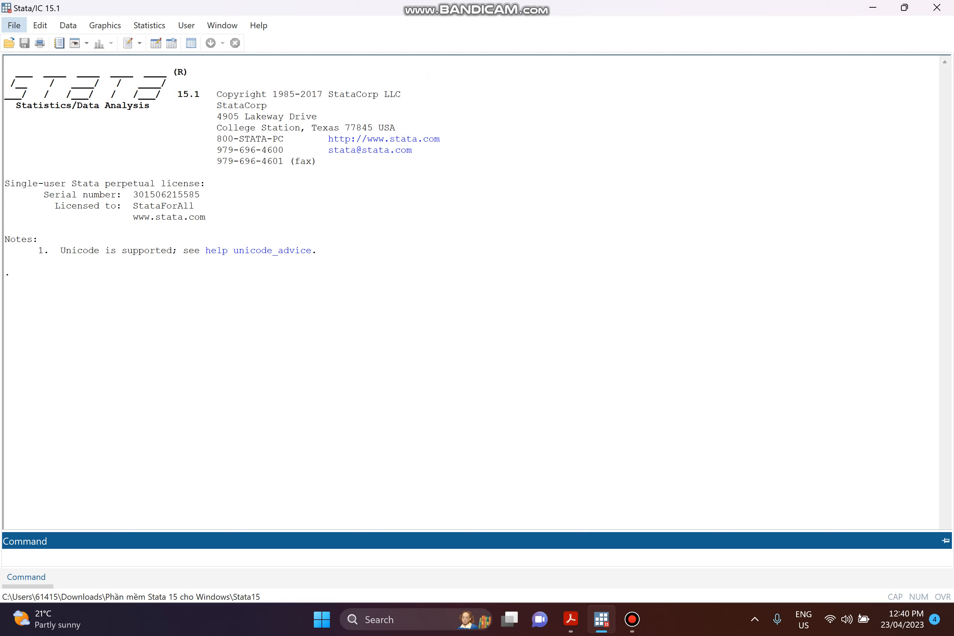
{"action": "left_click", "coordinate": [14, 25]}
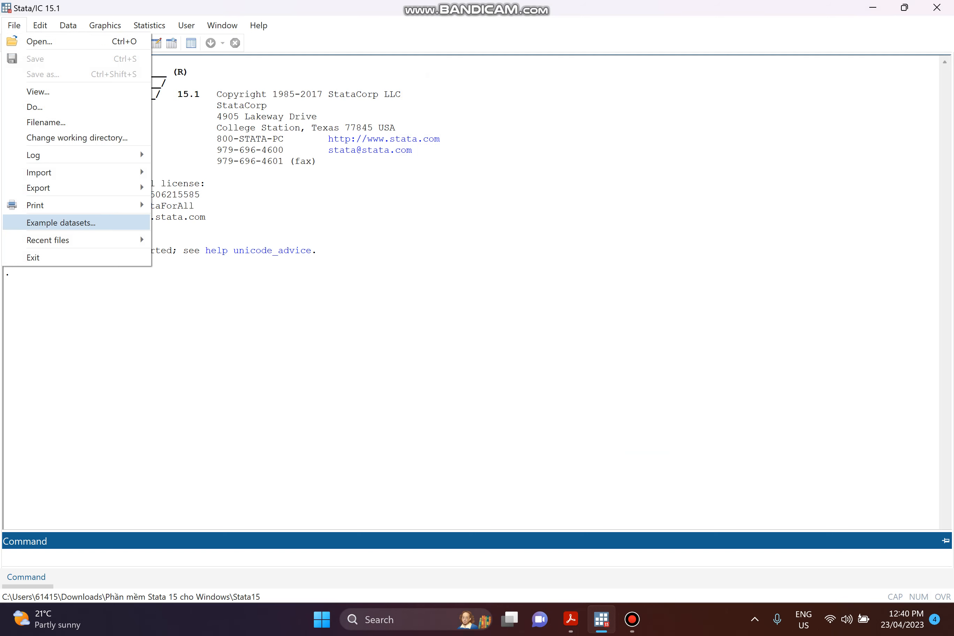
{"action": "left_click", "coordinate": [61, 222]}
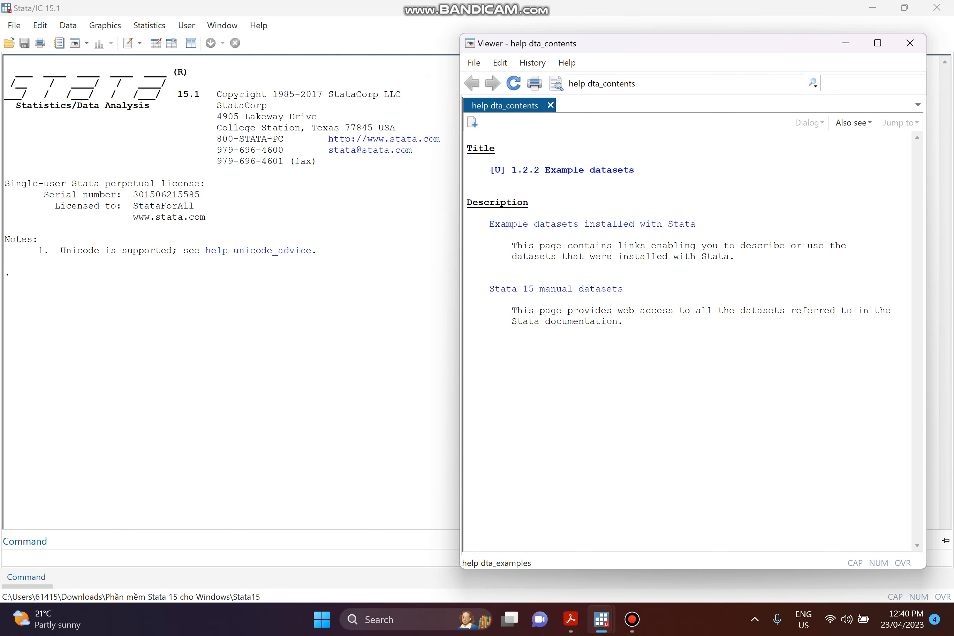
{"action": "left_click", "coordinate": [592, 225]}
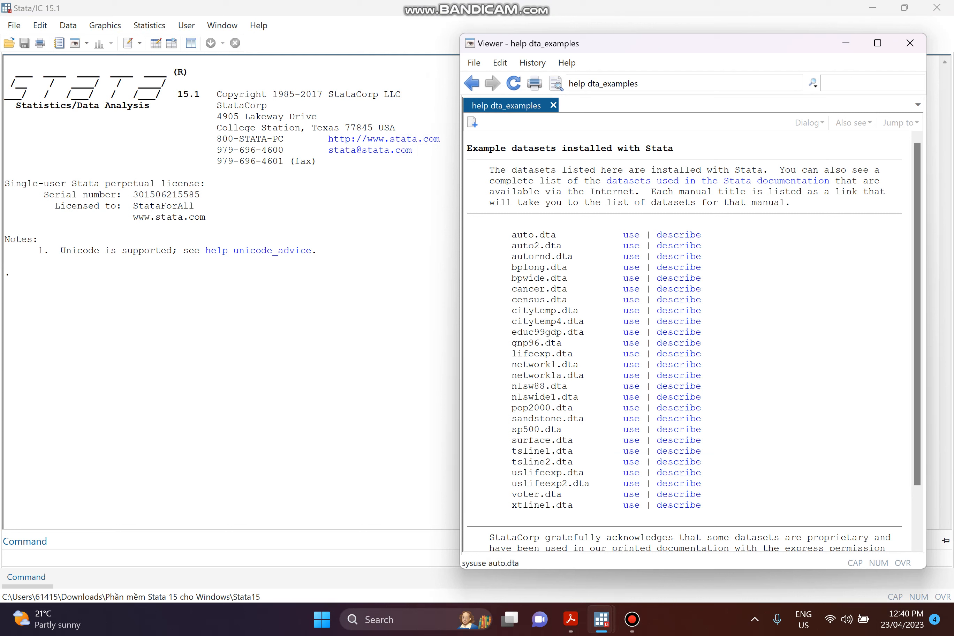
{"action": "left_click", "coordinate": [630, 235]}
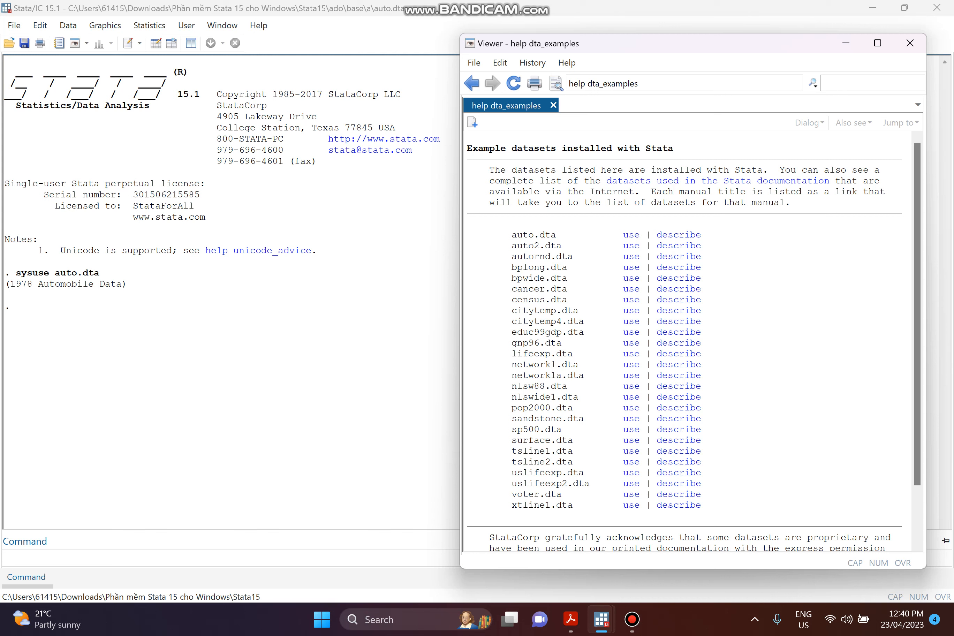
{"action": "left_click", "coordinate": [911, 43]}
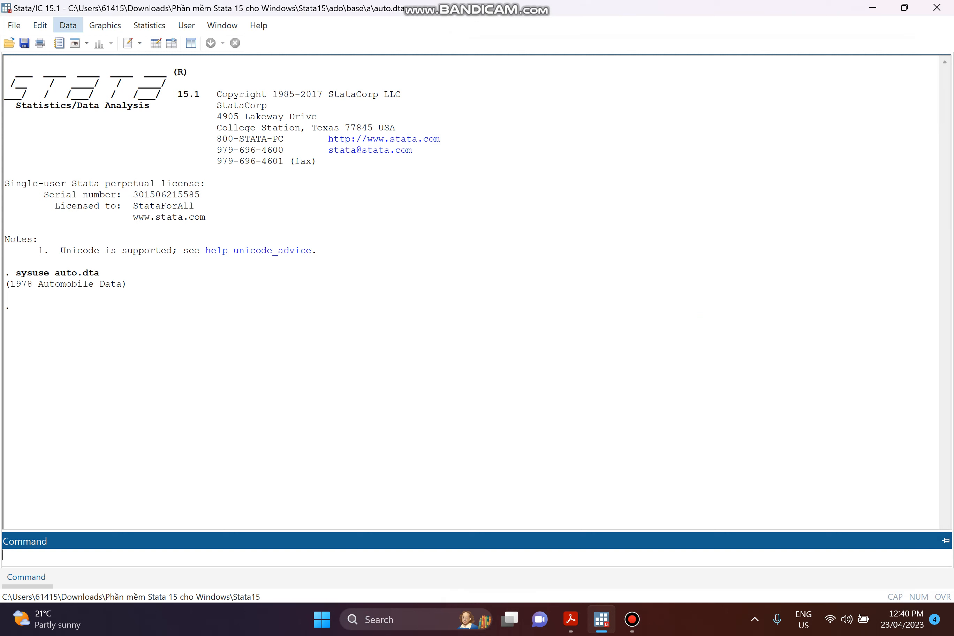
View the auto.dta records in the Data Editor's browse mode, and close the editor
{"action": "left_click", "coordinate": [67, 25]}
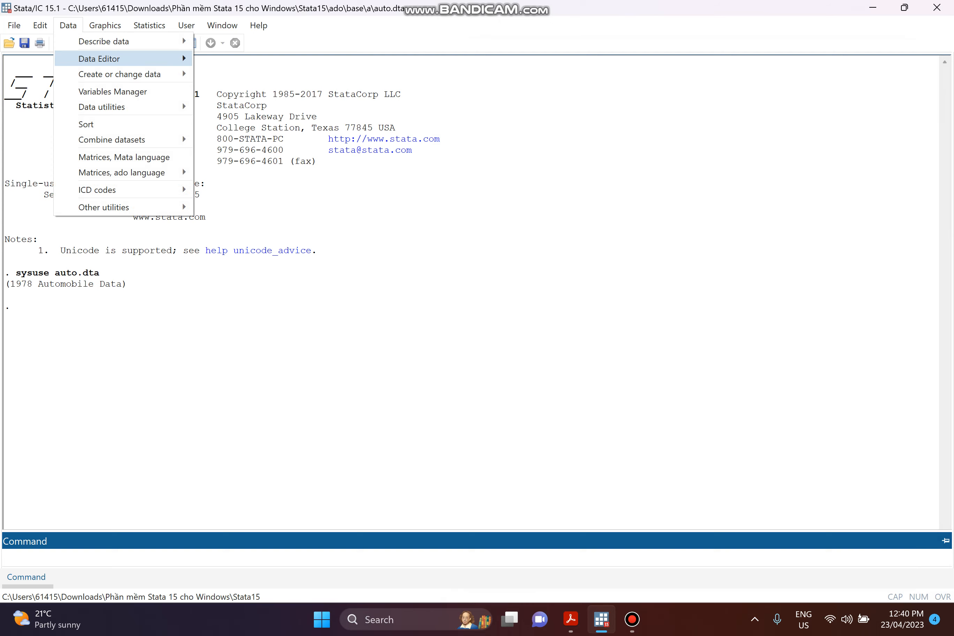
{"action": "mouse_move", "coordinate": [99, 59]}
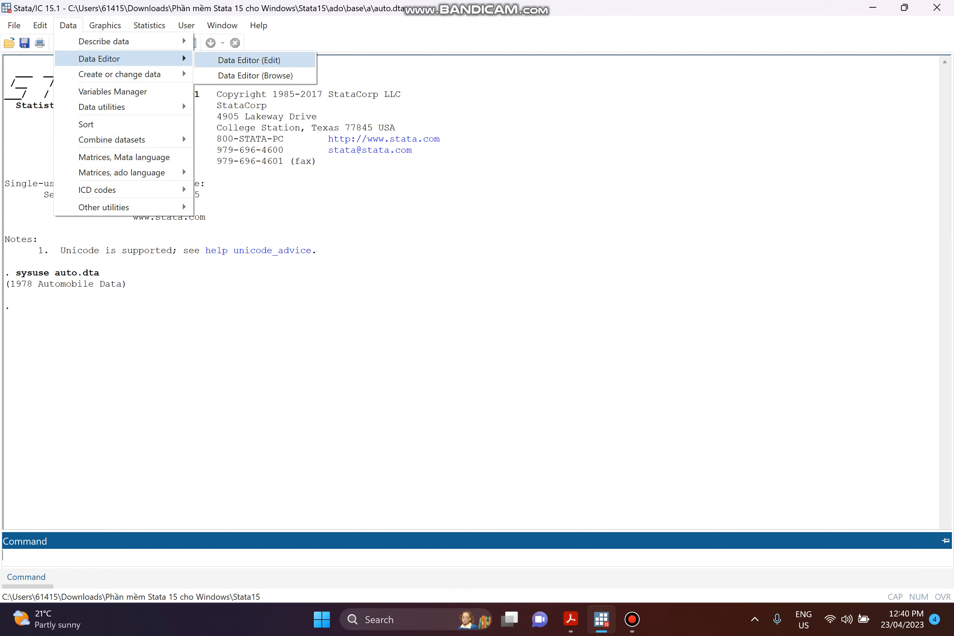
{"action": "left_click", "coordinate": [255, 76]}
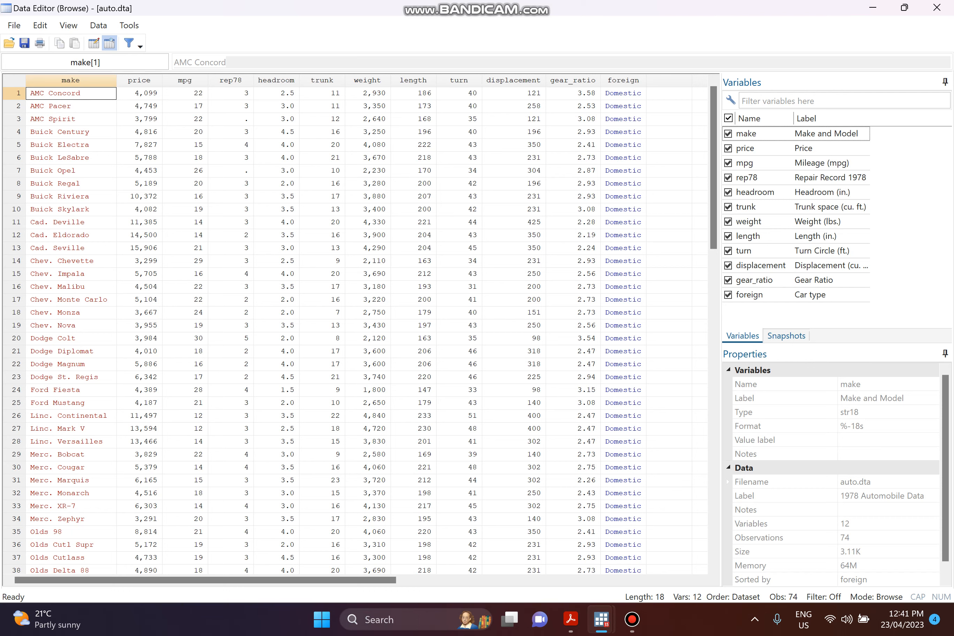
{"action": "left_click", "coordinate": [937, 7]}
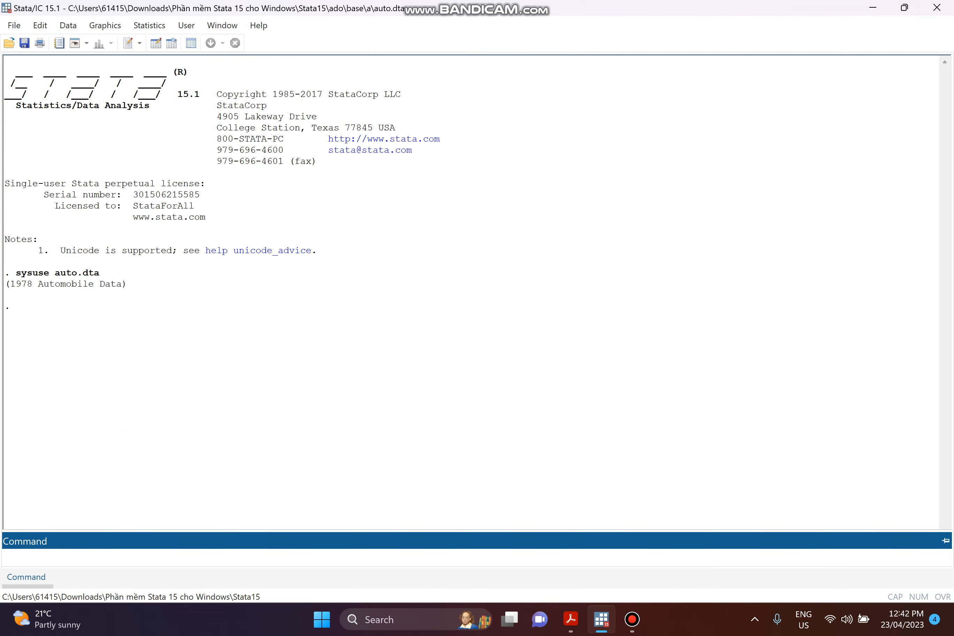
Produce summary statistics for all variables with the standard display, and close the summarize dialog
{"action": "left_click", "coordinate": [148, 25]}
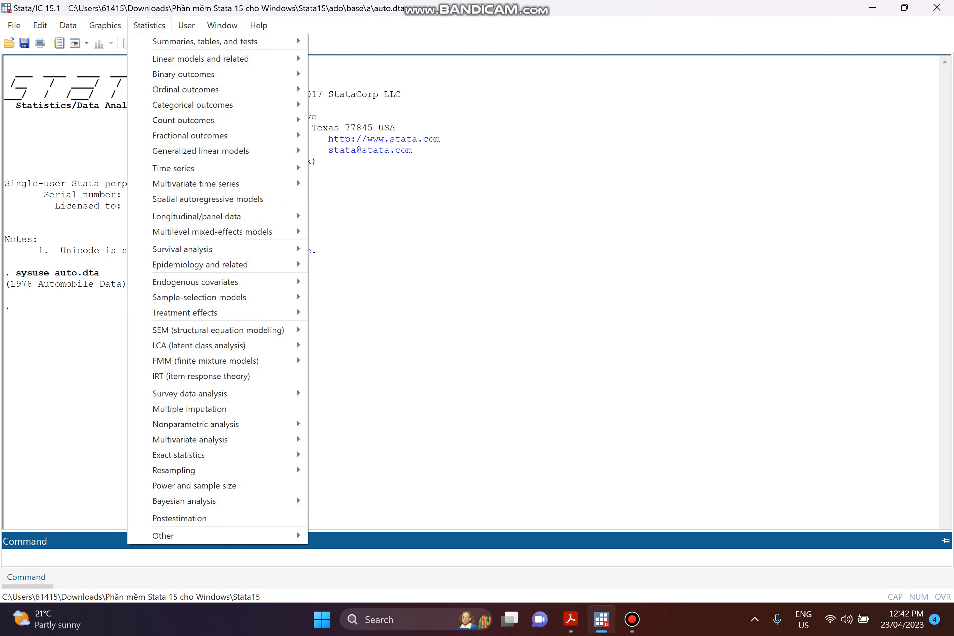
{"action": "mouse_move", "coordinate": [204, 41]}
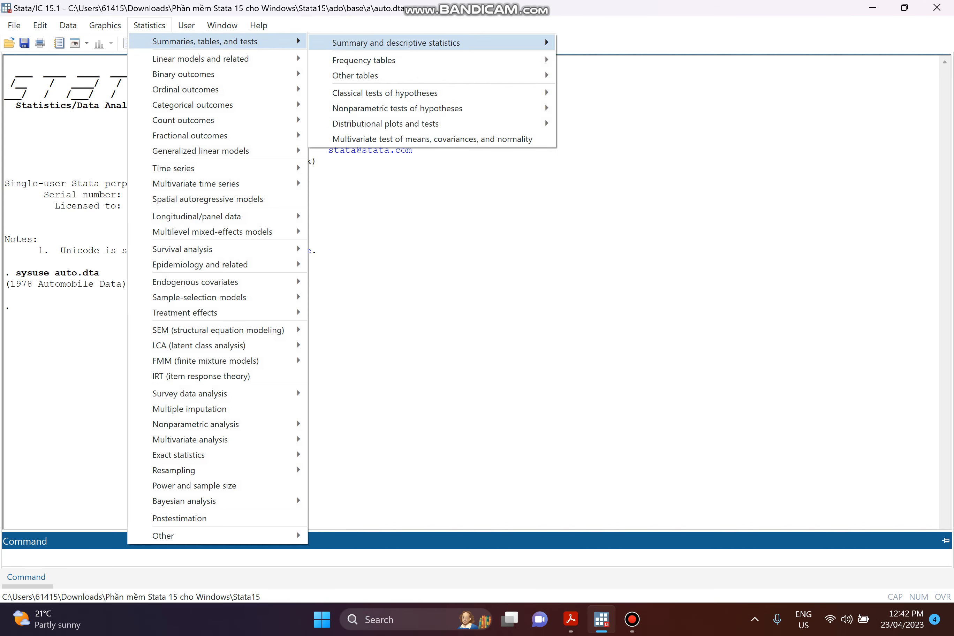
{"action": "mouse_move", "coordinate": [396, 42]}
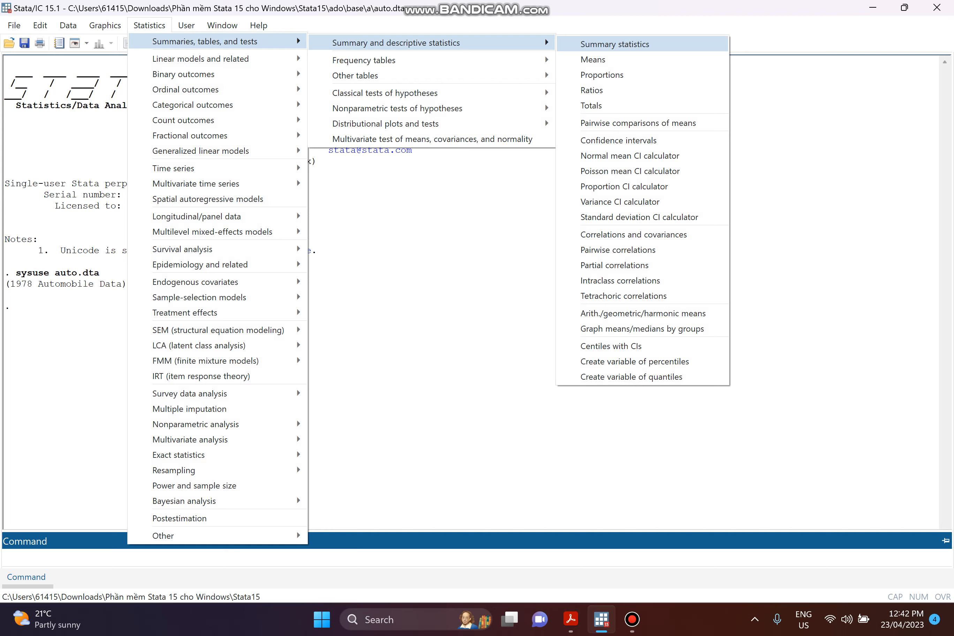
{"action": "left_click", "coordinate": [615, 44]}
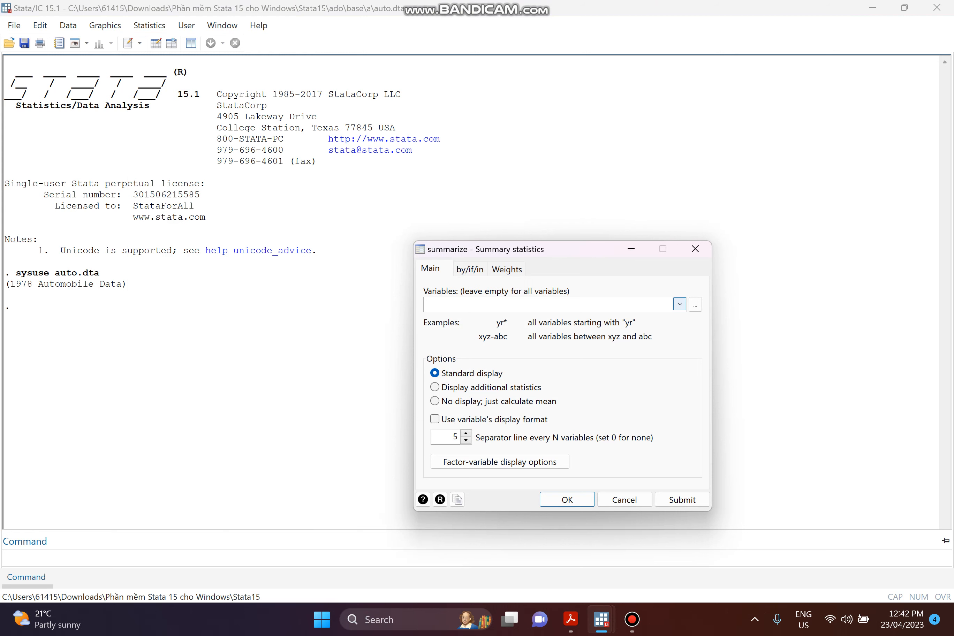
{"action": "left_click", "coordinate": [679, 304]}
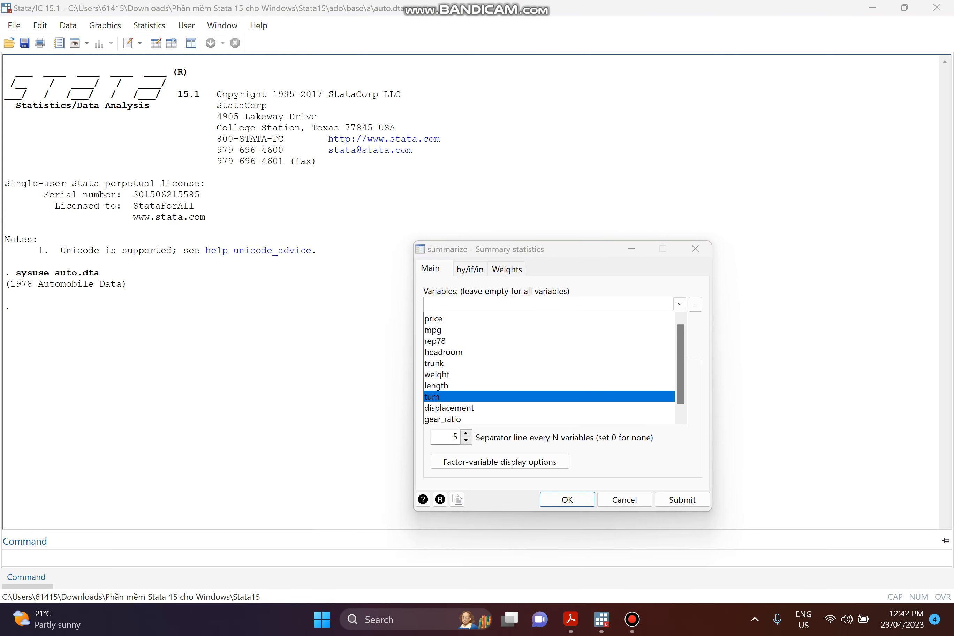
{"action": "scroll", "coordinate": [549, 397], "scroll_direction": "down", "scroll_amount": 1}
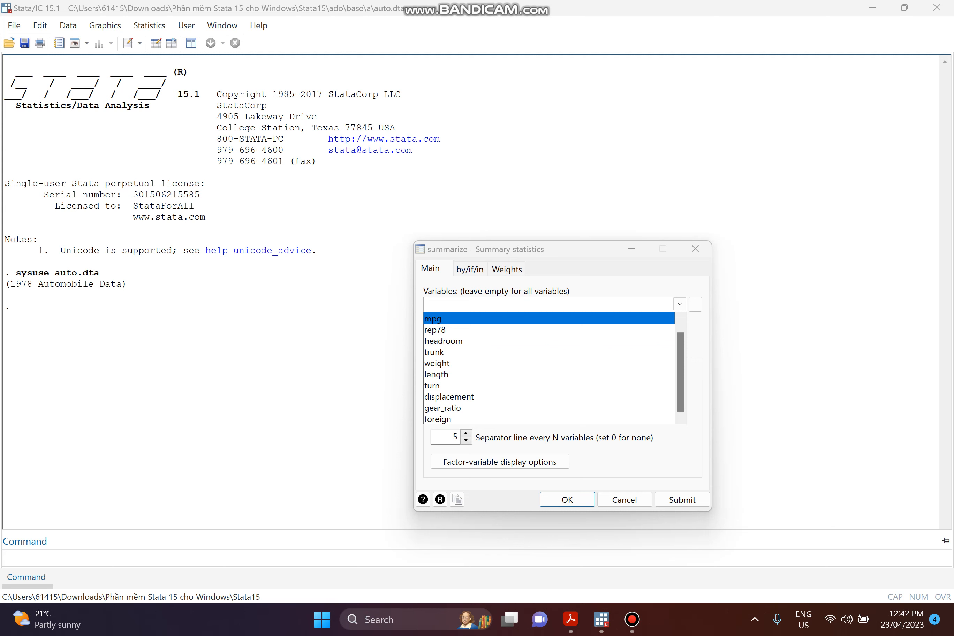
{"action": "left_click", "coordinate": [549, 304]}
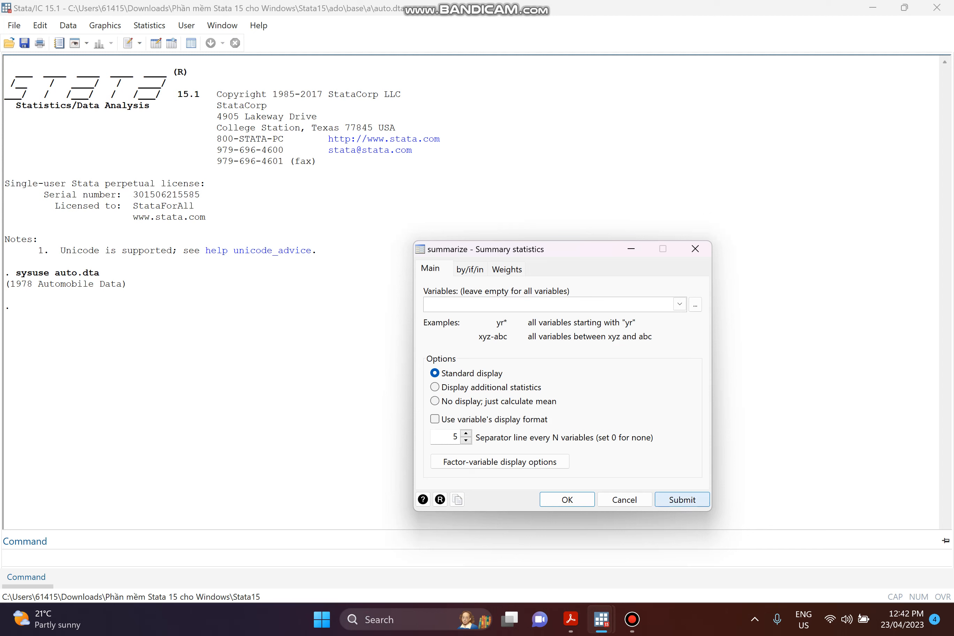
{"action": "left_click", "coordinate": [682, 499]}
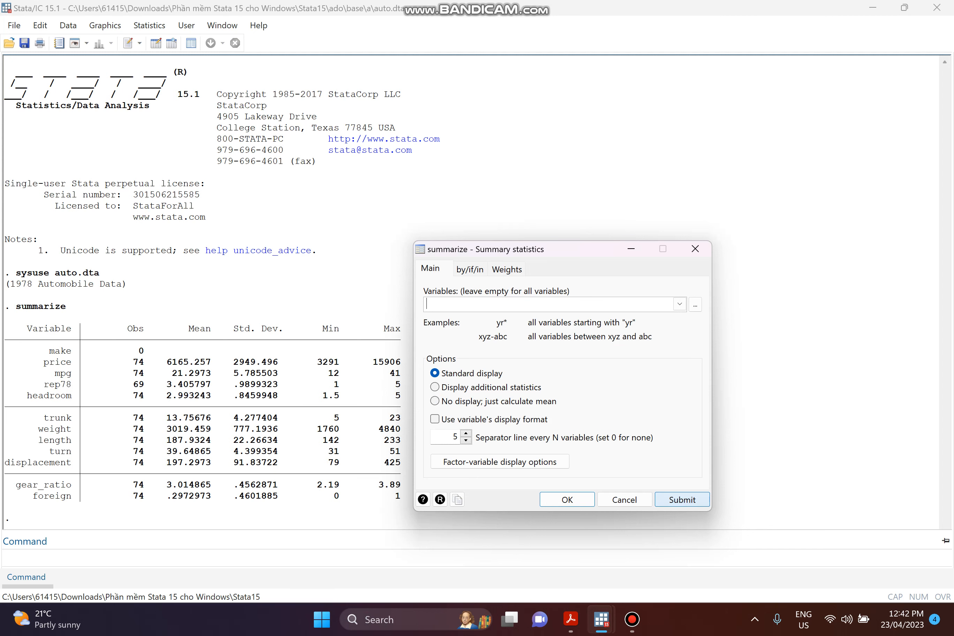
{"action": "left_click_drag", "start_coordinate": [588, 248], "coordinate": [732, 130]}
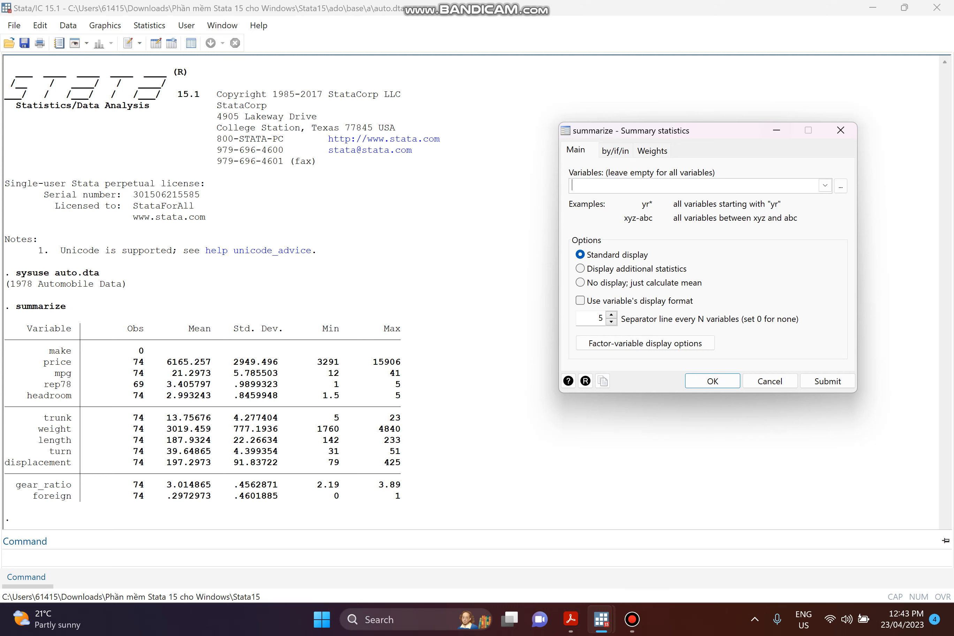
{"action": "left_click", "coordinate": [840, 130]}
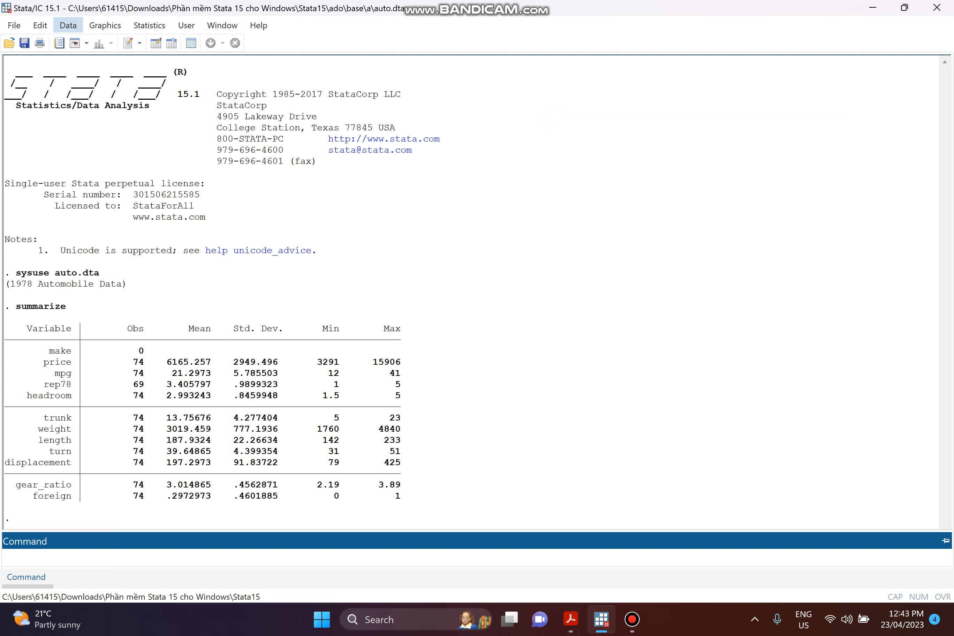
Generate a codebook describing the contents of all variables in the dataset
{"action": "left_click", "coordinate": [68, 25]}
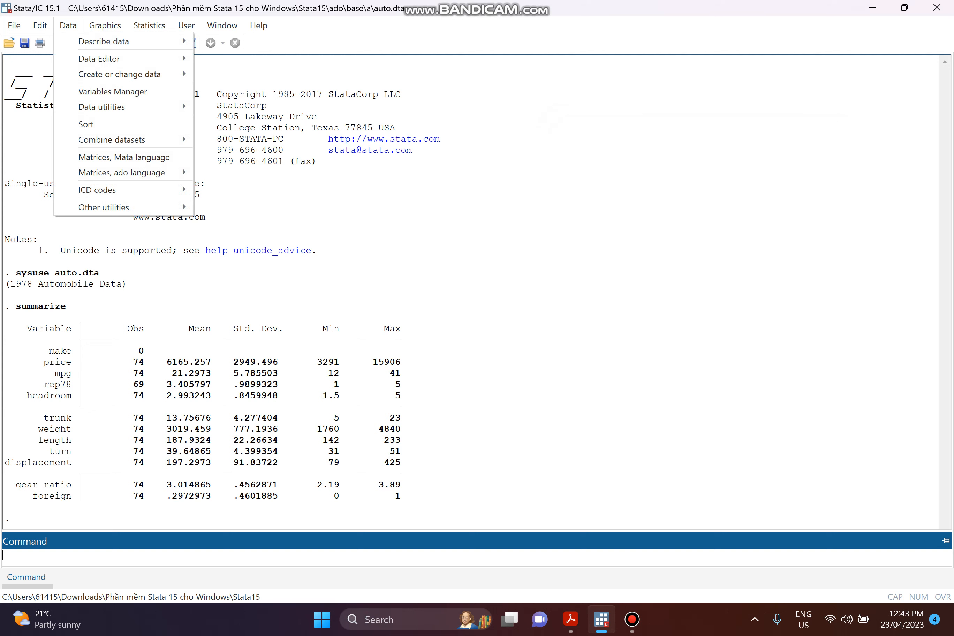
{"action": "mouse_move", "coordinate": [104, 42]}
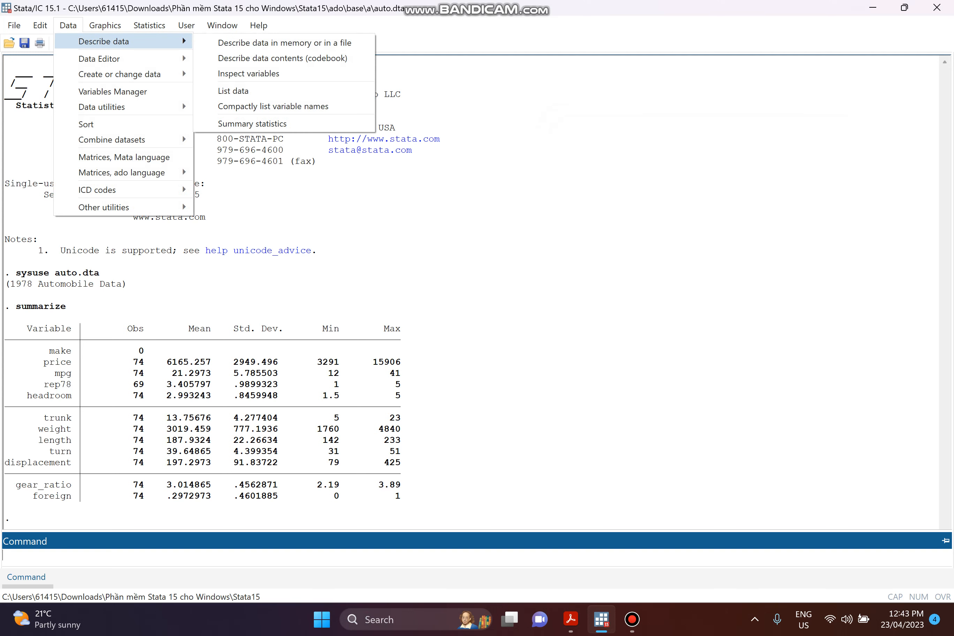
{"action": "left_click", "coordinate": [283, 58]}
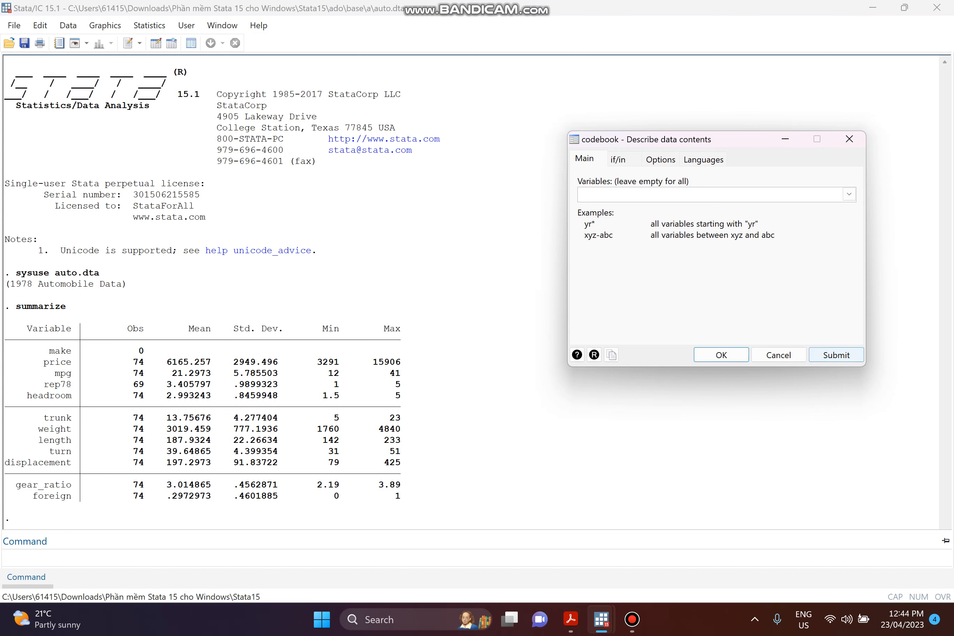
{"action": "left_click", "coordinate": [836, 355]}
Examine the codebook entries for make, price and the other variables through to rep78, closing the codebook dialog
{"action": "scroll", "coordinate": [283, 292], "scroll_direction": "up", "scroll_amount": 20}
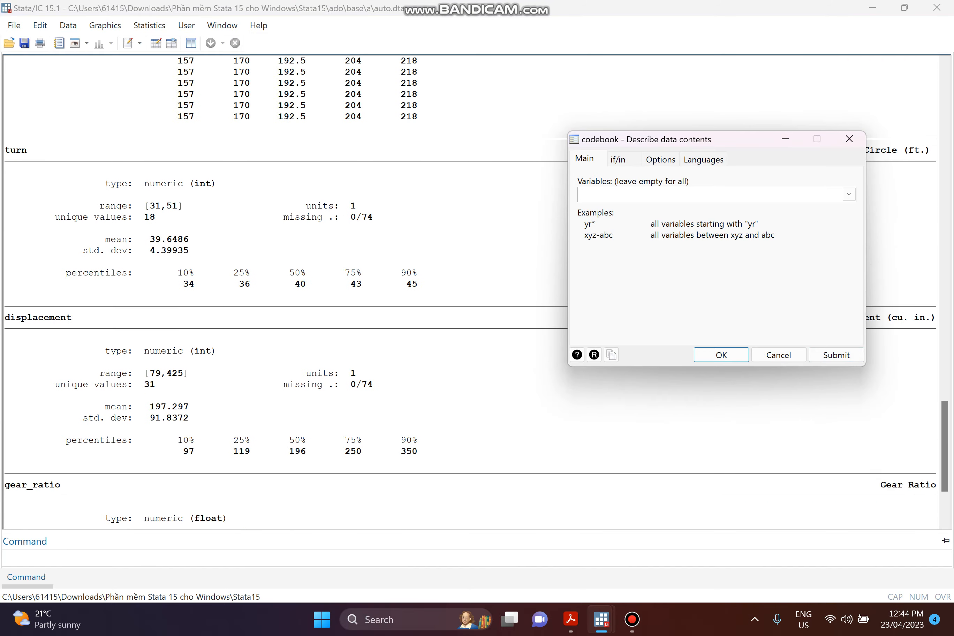
{"action": "scroll", "coordinate": [283, 291], "scroll_direction": "up", "scroll_amount": 20}
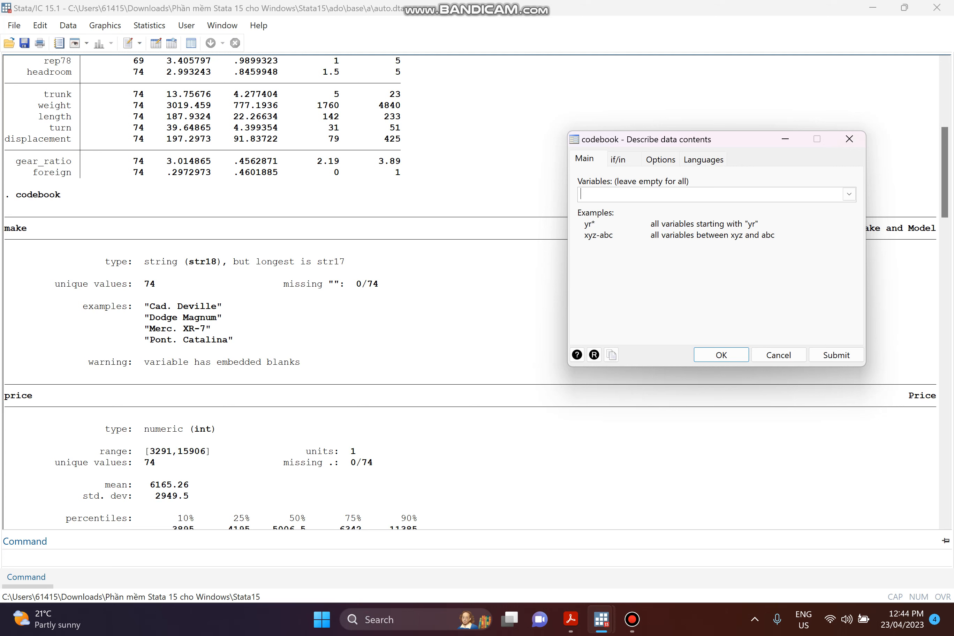
{"action": "scroll", "coordinate": [472, 292], "scroll_direction": "down", "scroll_amount": 1}
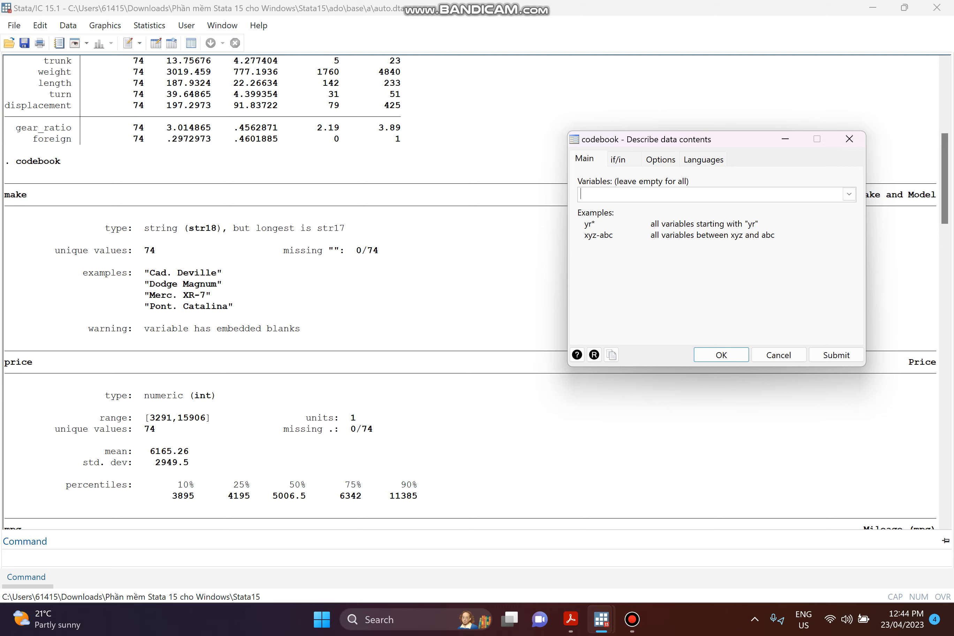
{"action": "left_click", "coordinate": [850, 139]}
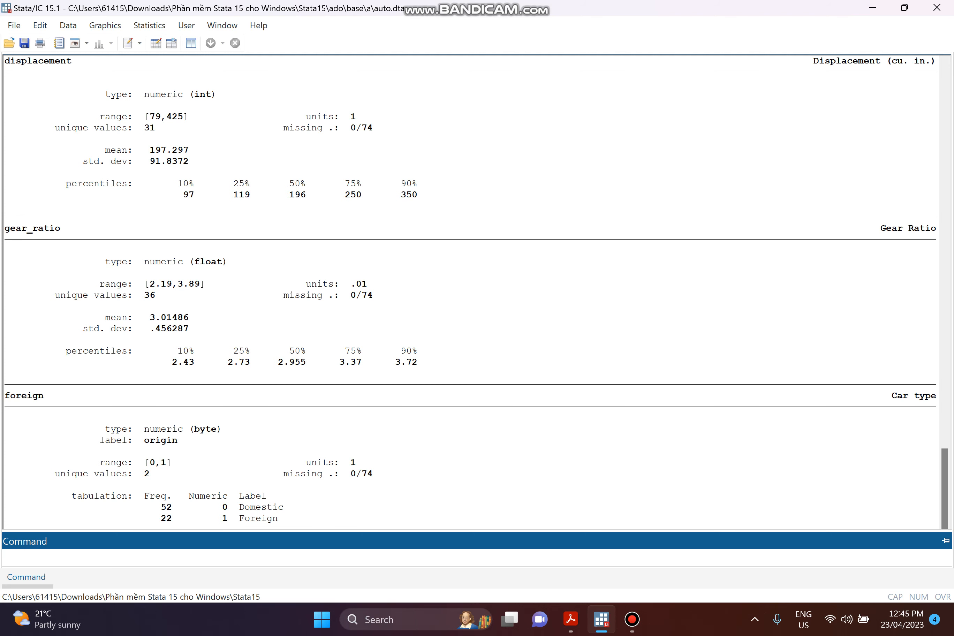
{"action": "scroll", "coordinate": [477, 293], "scroll_direction": "up", "scroll_amount": 9}
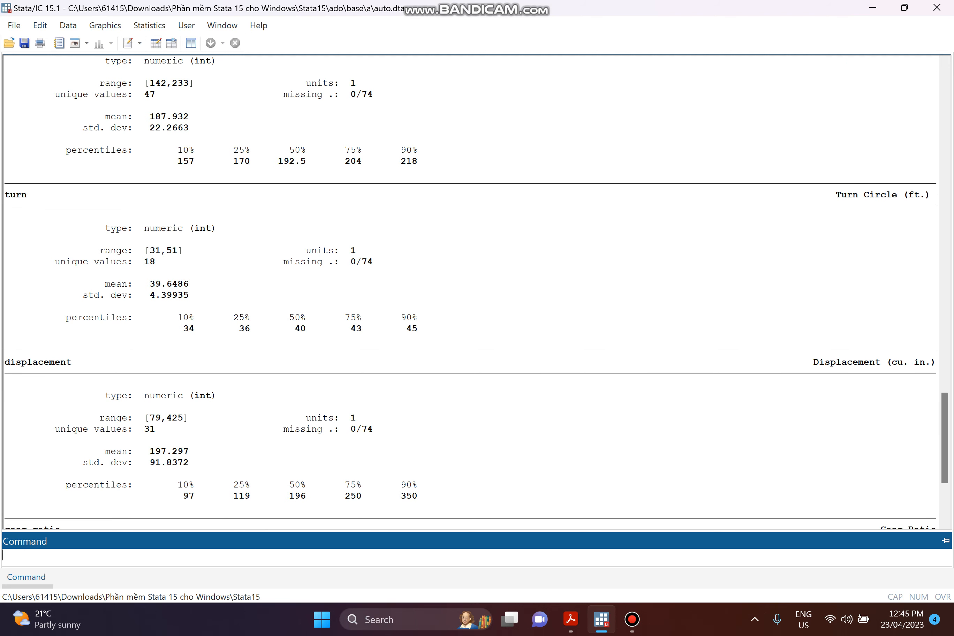
{"action": "scroll", "coordinate": [477, 293], "scroll_direction": "up", "scroll_amount": 12}
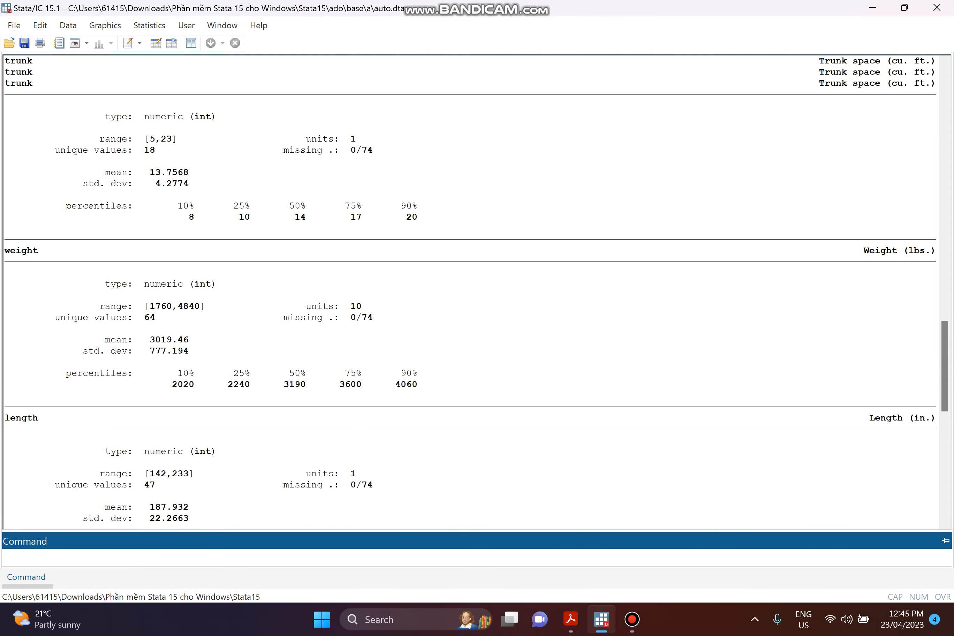
{"action": "scroll", "coordinate": [476, 293], "scroll_direction": "up", "scroll_amount": 1}
{"action": "scroll", "coordinate": [476, 293], "scroll_direction": "up", "scroll_amount": 15}
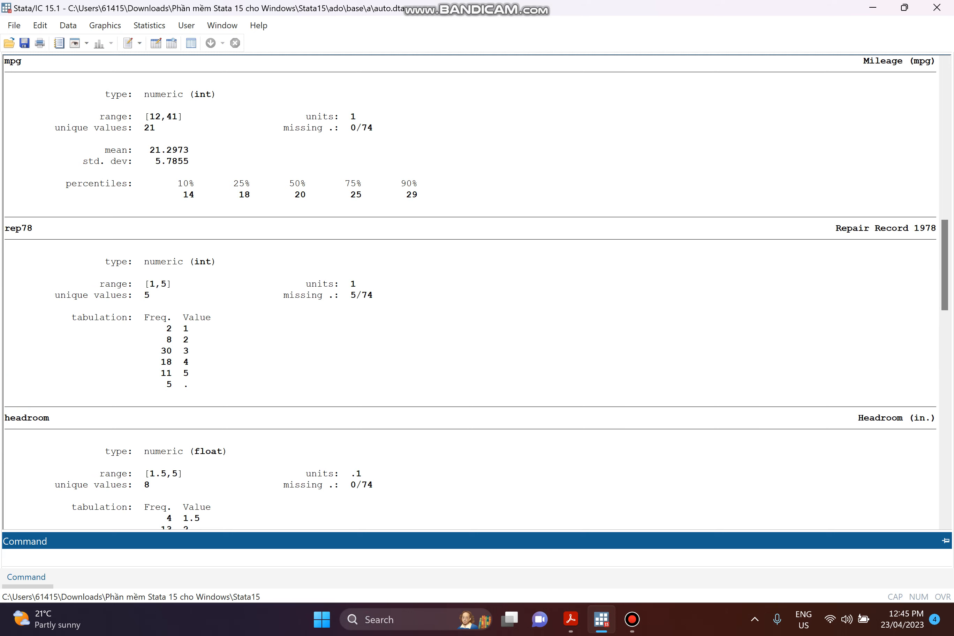
List the values of make for only the observations that satisfy missing(rep78)
{"action": "left_click", "coordinate": [68, 25]}
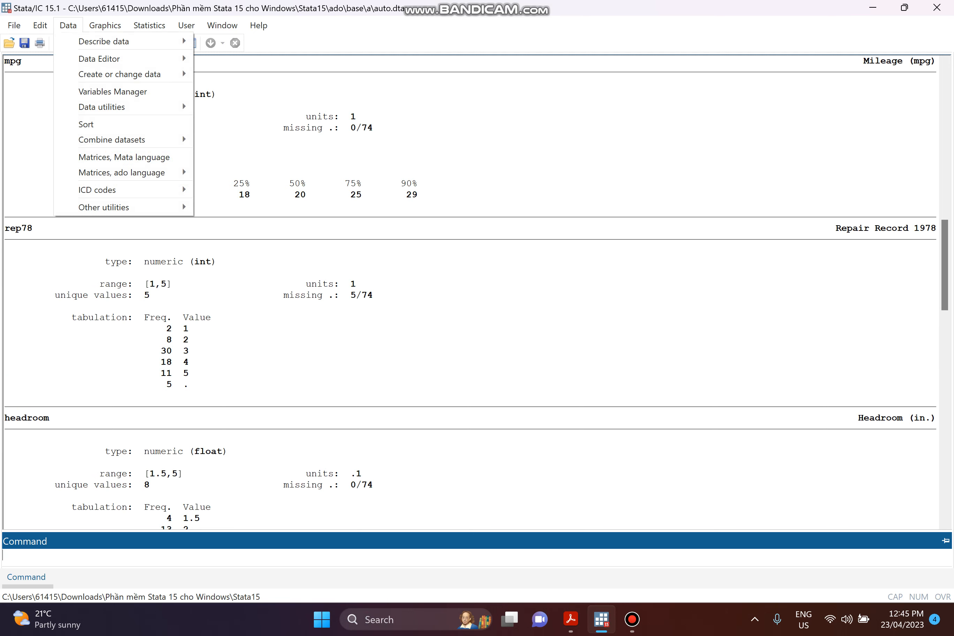
{"action": "mouse_move", "coordinate": [123, 41]}
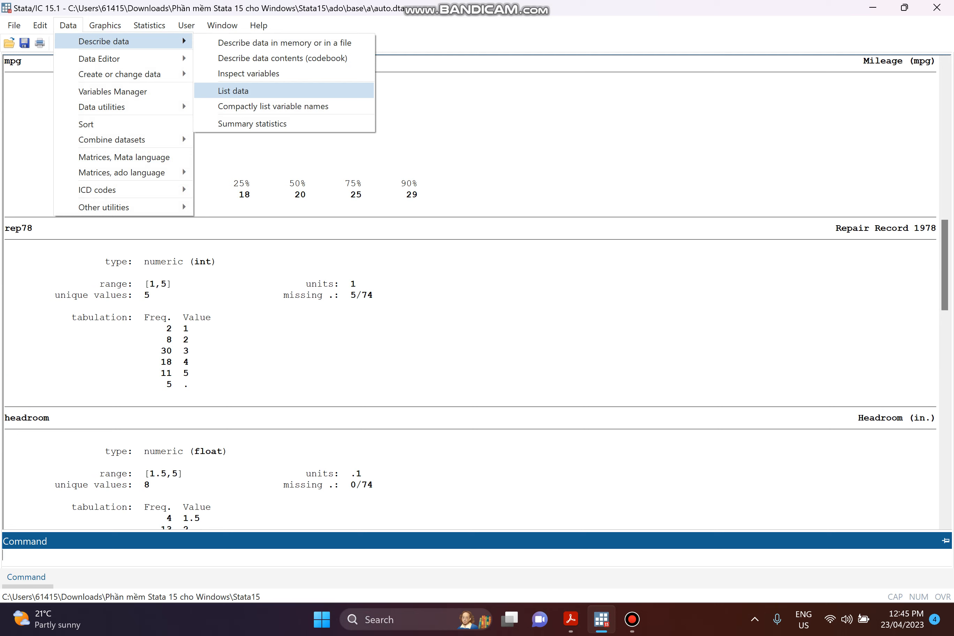
{"action": "left_click", "coordinate": [233, 90]}
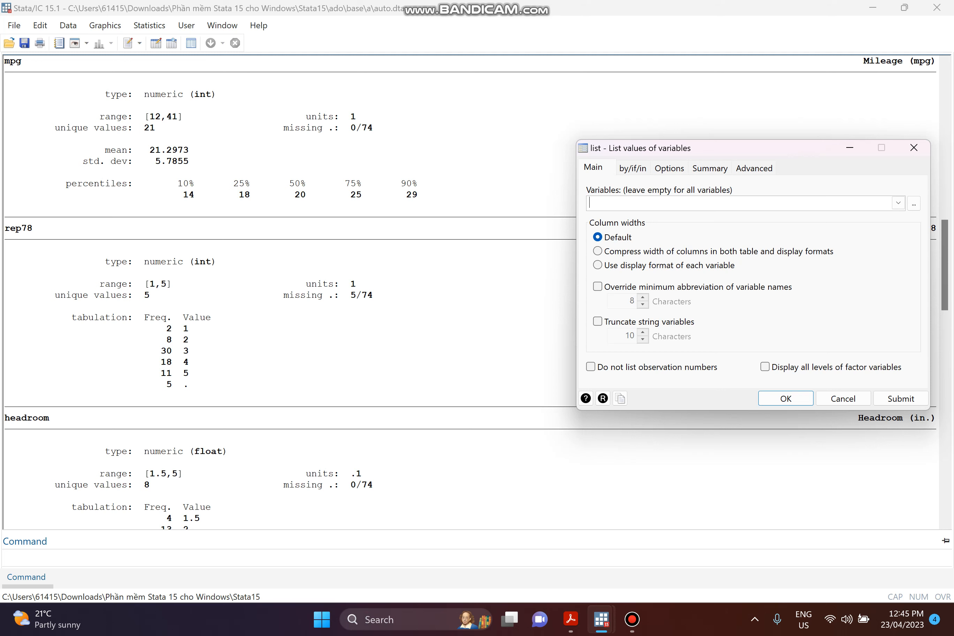
{"action": "type", "text": "make"}
{"action": "left_click", "coordinate": [632, 168]}
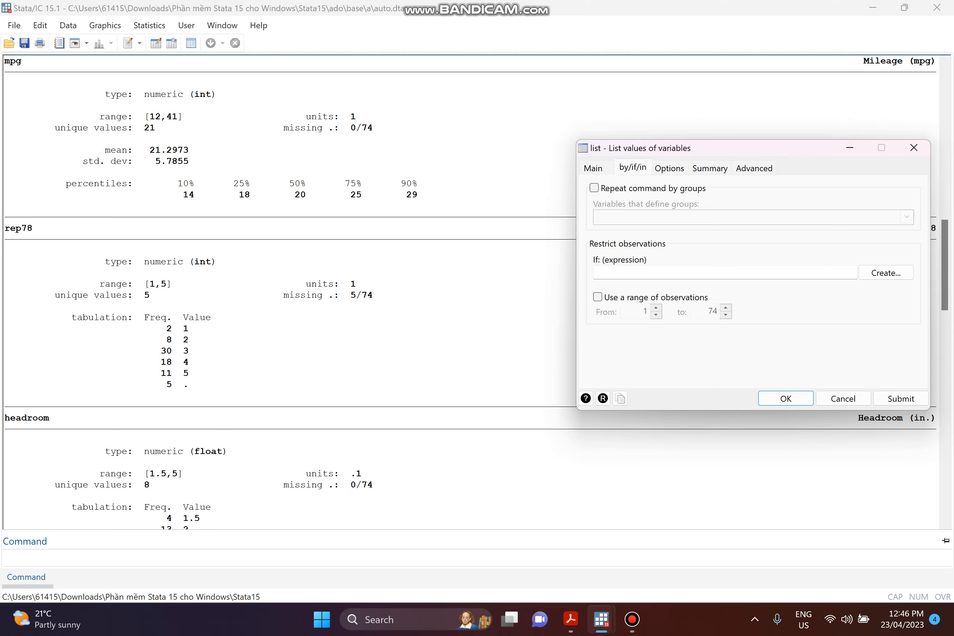
{"action": "left_click", "coordinate": [632, 272]}
{"action": "type", "text": "missing(rep78)"}
{"action": "left_click", "coordinate": [901, 399]}
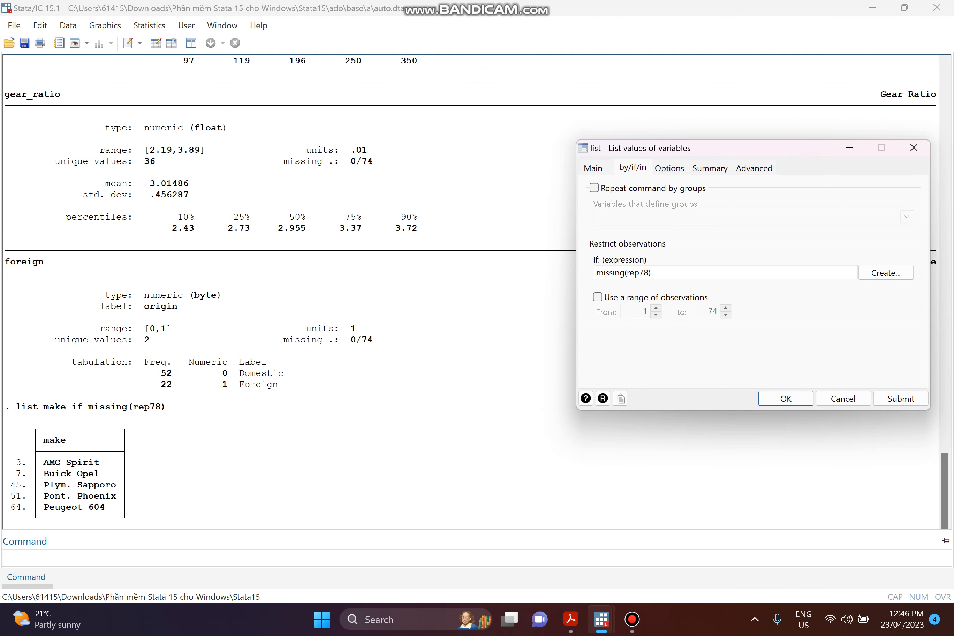
Close the list dialog and summarize all variables in the dataset with additional statistics displayed
{"action": "left_click", "coordinate": [914, 147]}
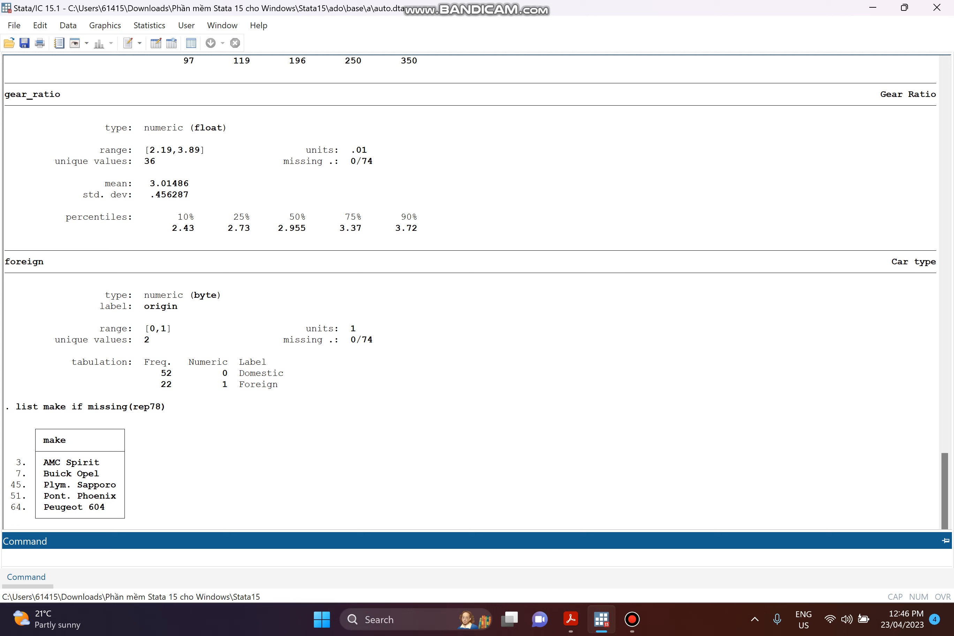
{"action": "left_click", "coordinate": [149, 25]}
{"action": "mouse_move", "coordinate": [205, 42]}
{"action": "mouse_move", "coordinate": [390, 42]}
{"action": "left_click", "coordinate": [620, 41]}
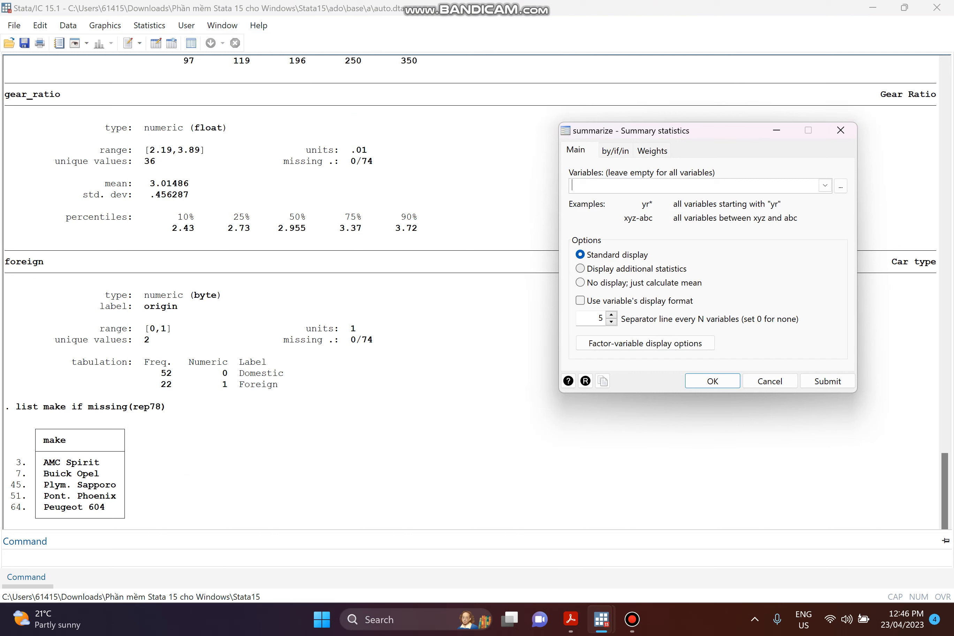
{"action": "left_click", "coordinate": [580, 269]}
{"action": "left_click", "coordinate": [713, 381]}
{"action": "scroll", "coordinate": [470, 292], "scroll_direction": "up", "scroll_amount": 20}
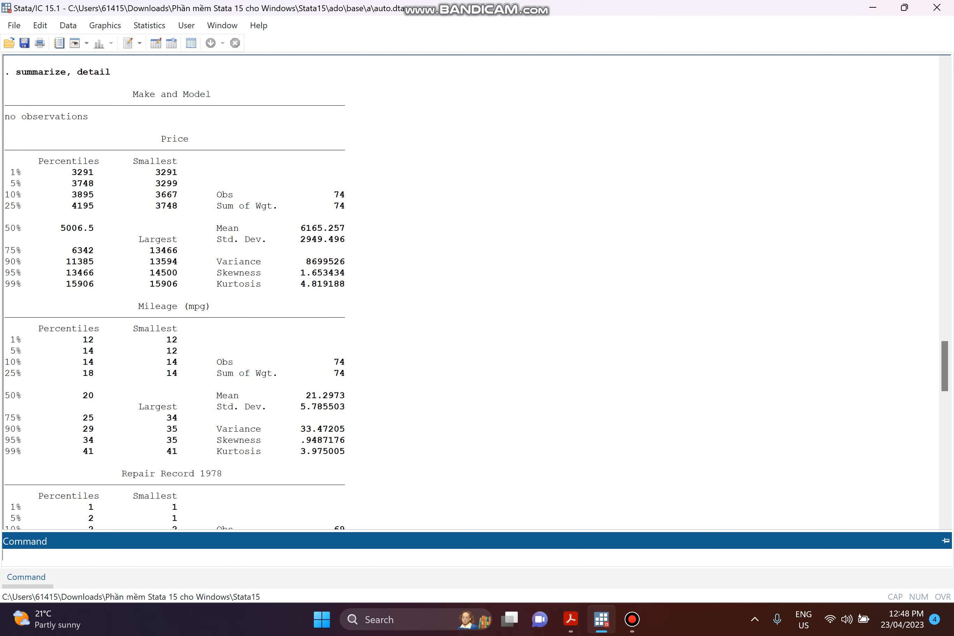
Open the auto.dta dataset in the Data Editor in browse mode
{"action": "left_click", "coordinate": [68, 25]}
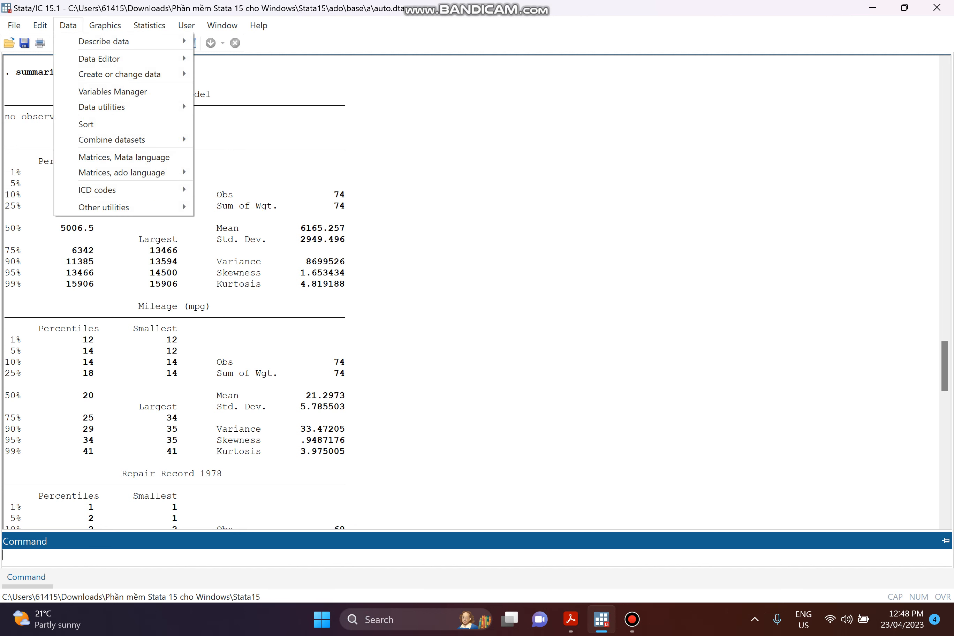
{"action": "mouse_move", "coordinate": [99, 59]}
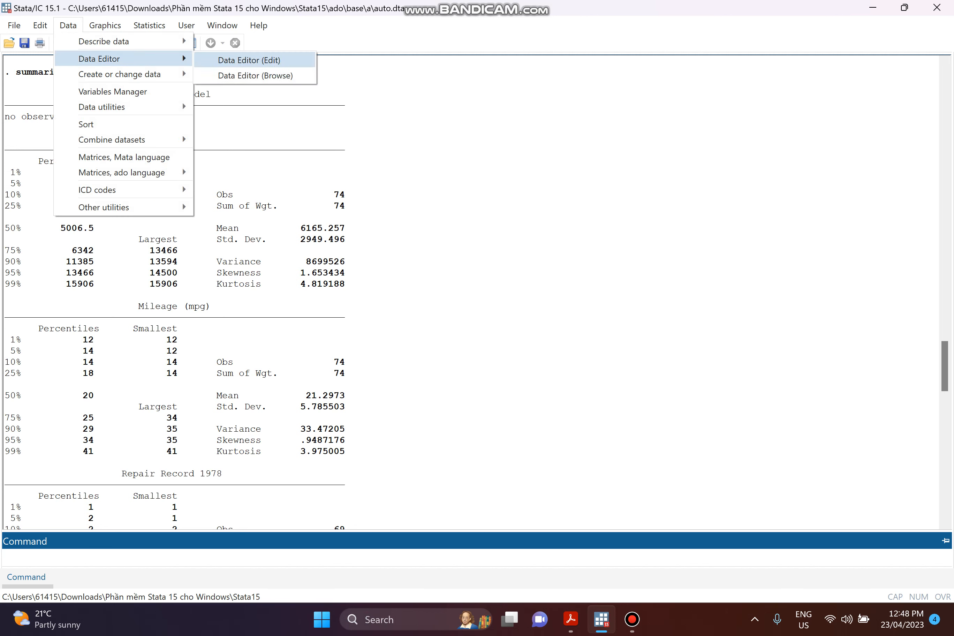
{"action": "left_click", "coordinate": [255, 76]}
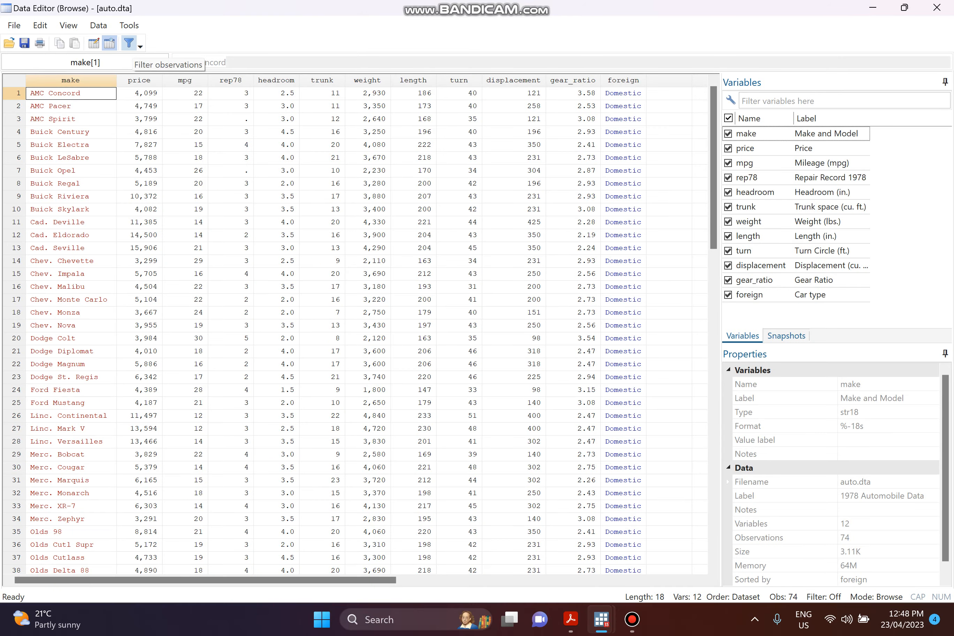
Filter the browsed observations by the expression price>13000 and close the filter dialog
{"action": "left_click", "coordinate": [129, 42]}
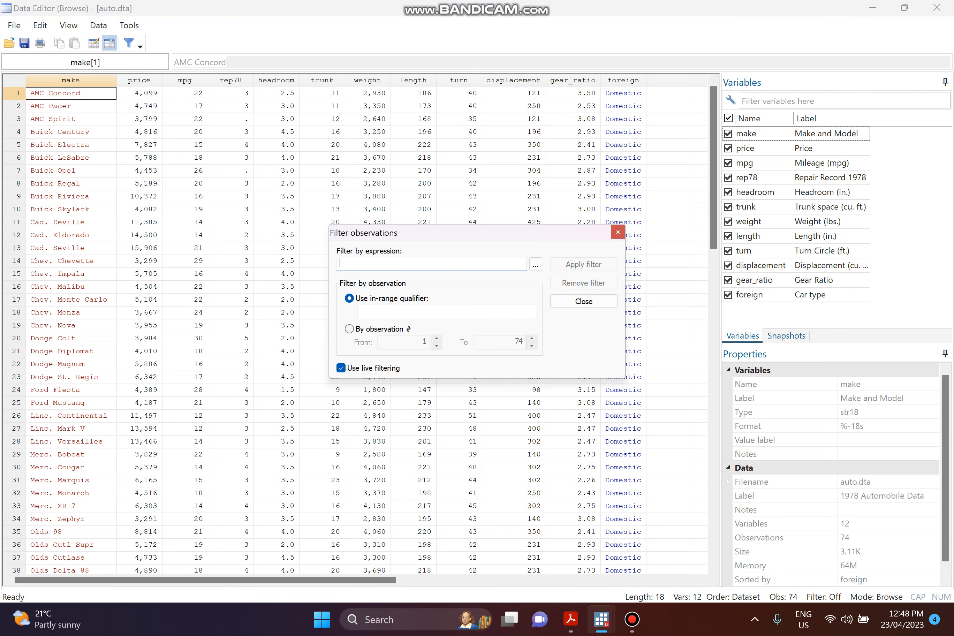
{"action": "type", "text": "price"}
{"action": "type", "text": "?13"}
{"action": "type", "text": "000"}
{"action": "key", "text": "BackSpace"}
{"action": "key", "text": "BackSpace"}
{"action": "key", "text": "BackSpace"}
{"action": "key", "text": "BackSpace"}
{"action": "key", "text": "BackSpace"}
{"action": "key", "text": "BackSpace"}
{"action": "type", "text": ">13000"}
{"action": "key", "text": "Return"}
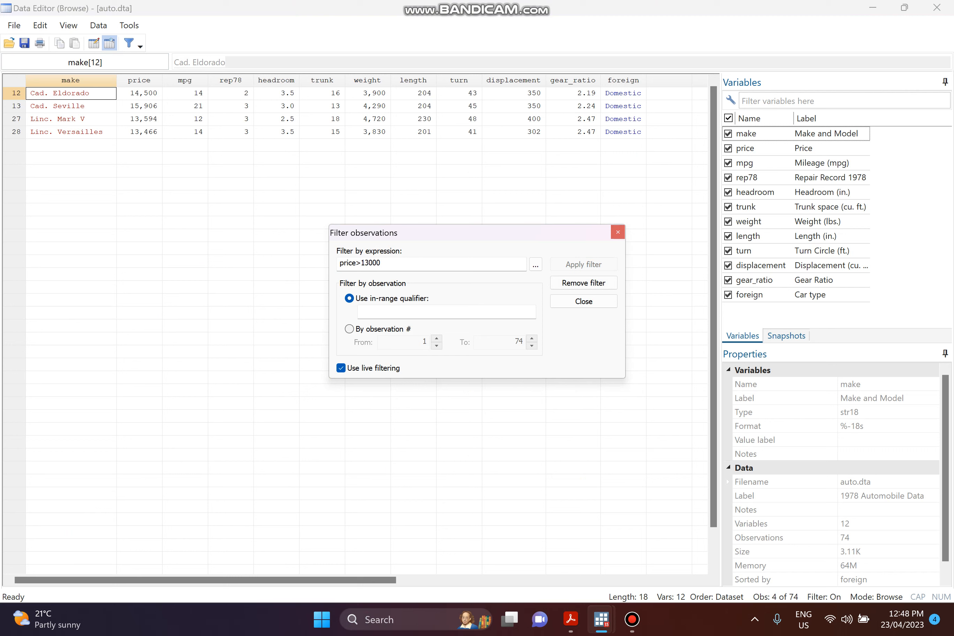
{"action": "left_click", "coordinate": [618, 232]}
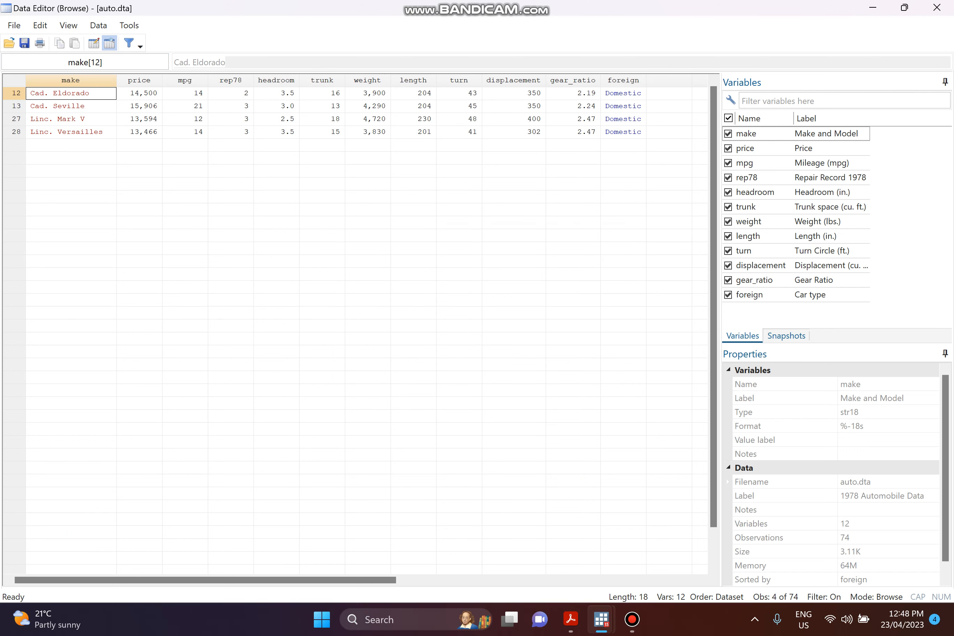